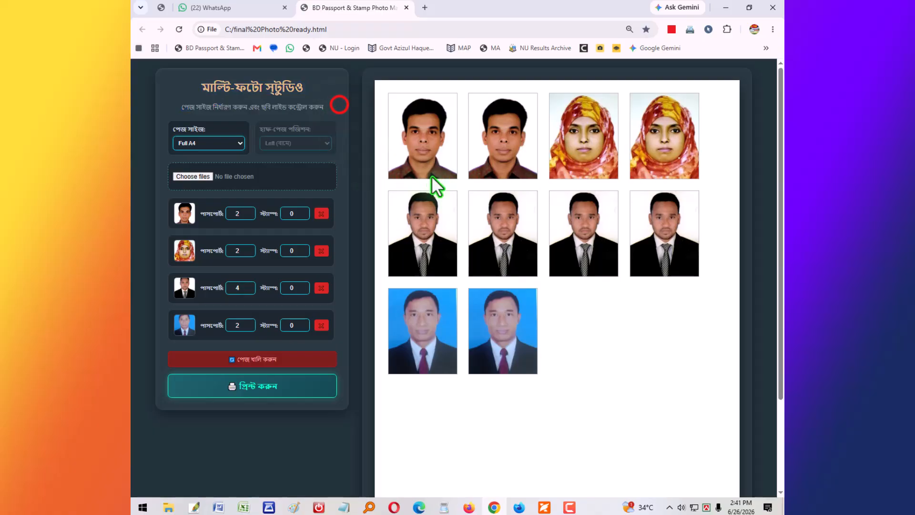
pyautogui.click(438, 136)
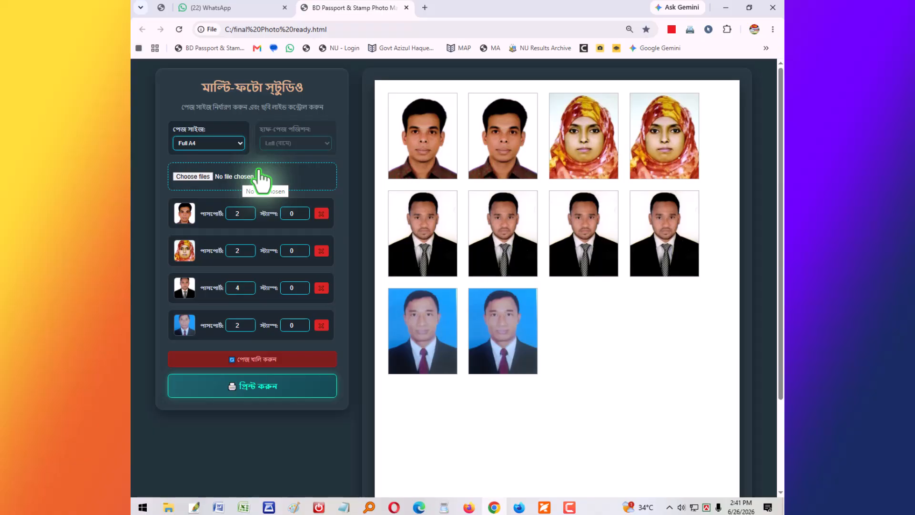
pyautogui.scroll(-2, 423, 219)
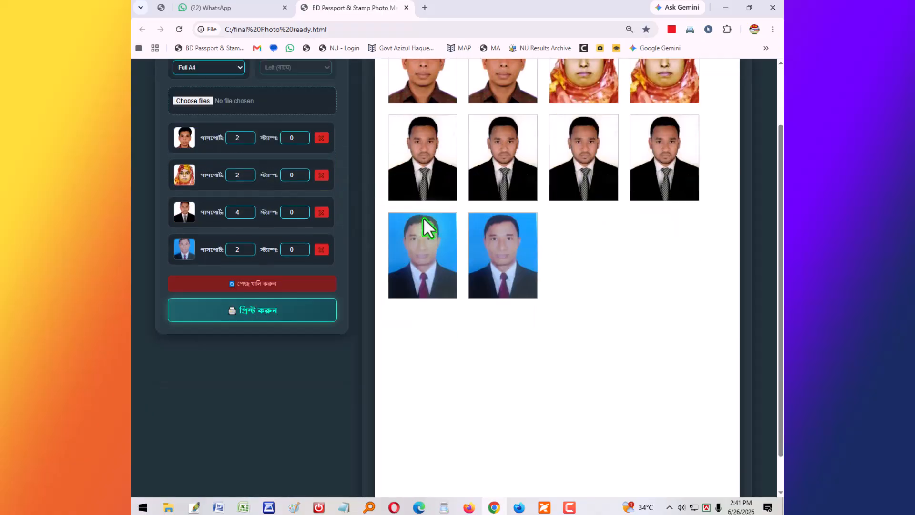
pyautogui.scroll(2, 423, 217)
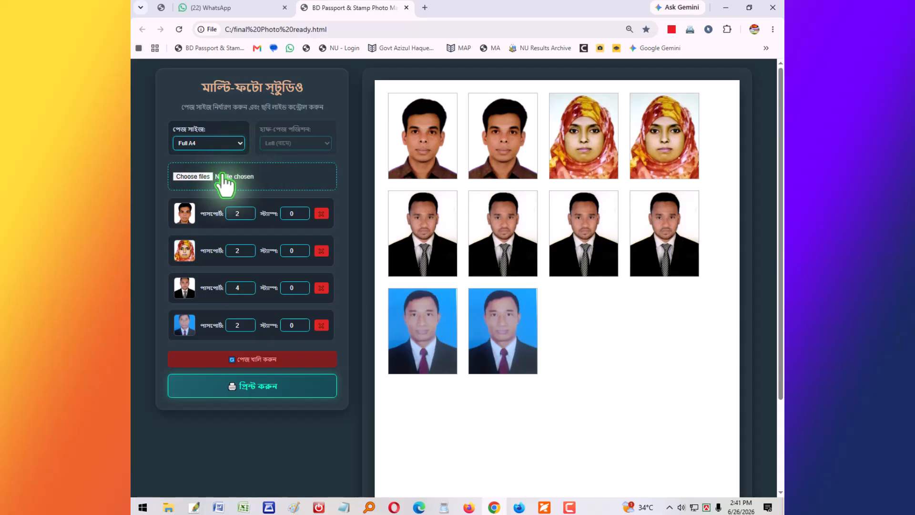
pyautogui.click(233, 214)
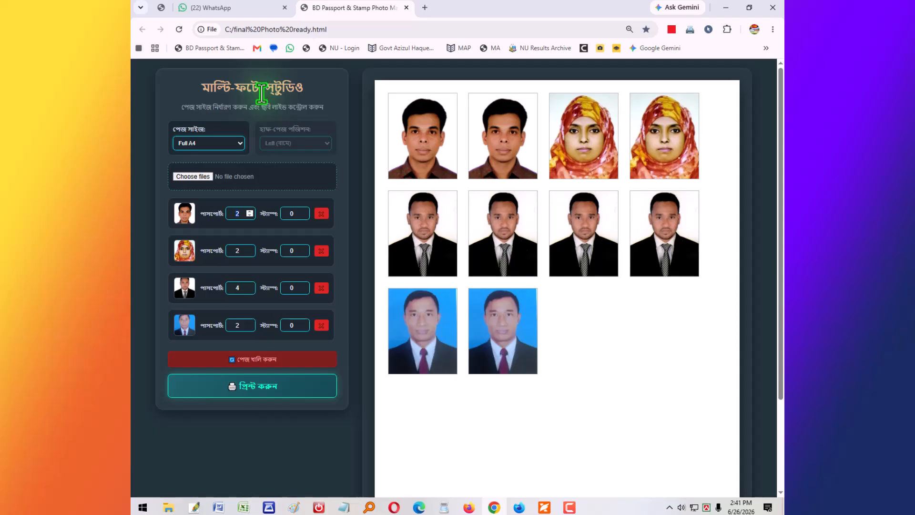
# - Reload the page to clear the existing photo layout and choose Full A4 as the page size
pyautogui.press('F5')
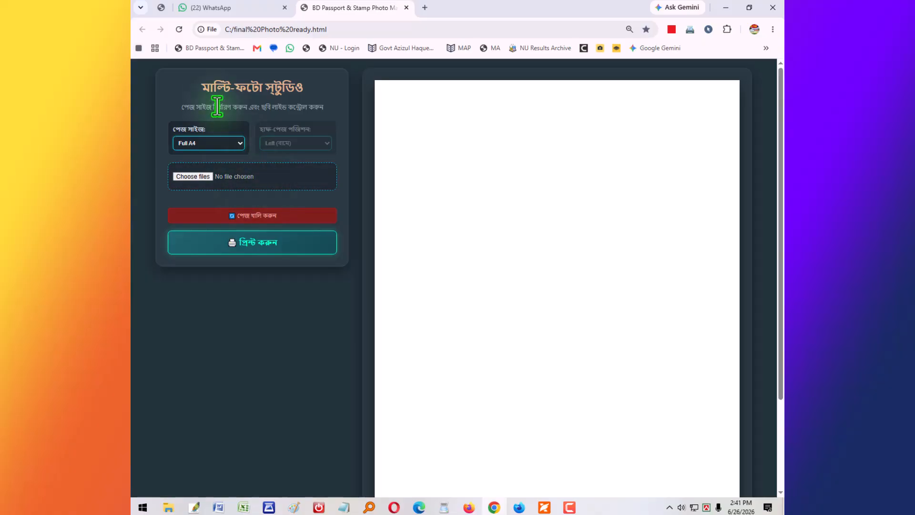
pyautogui.moveTo(199, 88); pyautogui.dragTo(314, 108)
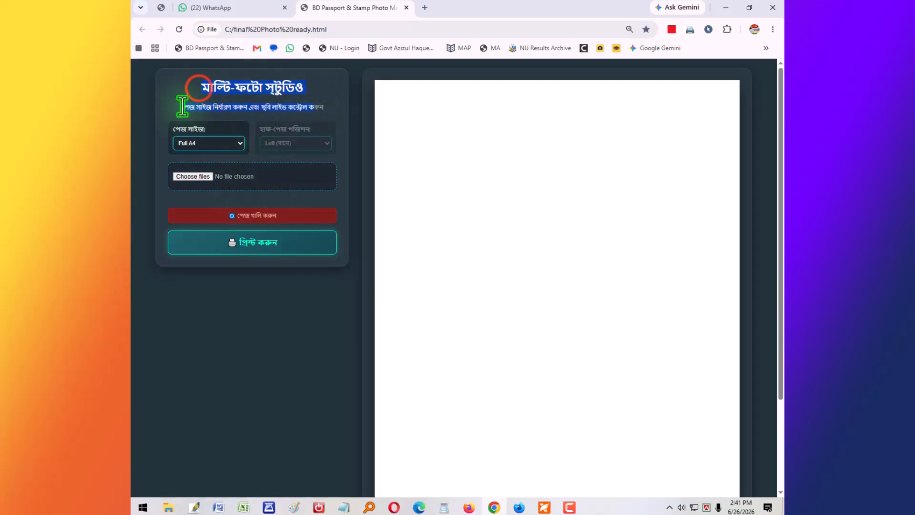
pyautogui.click(201, 143)
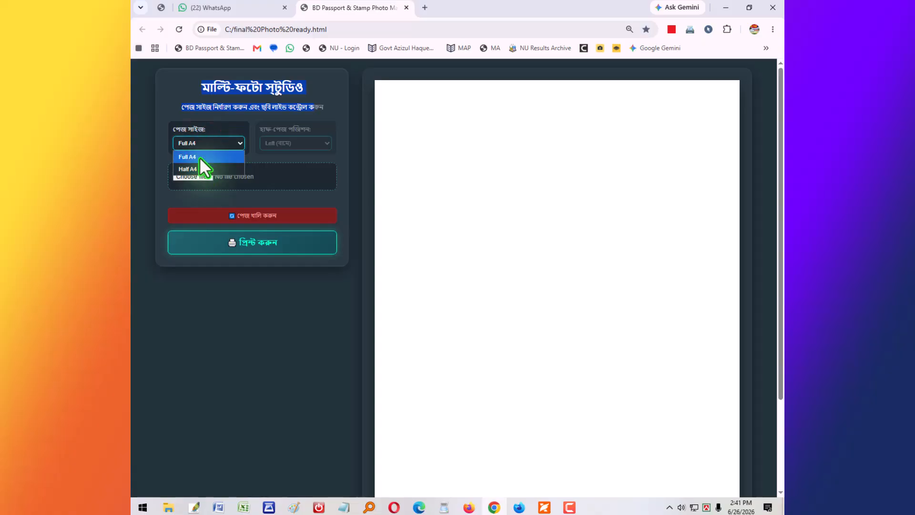
pyautogui.click(201, 158)
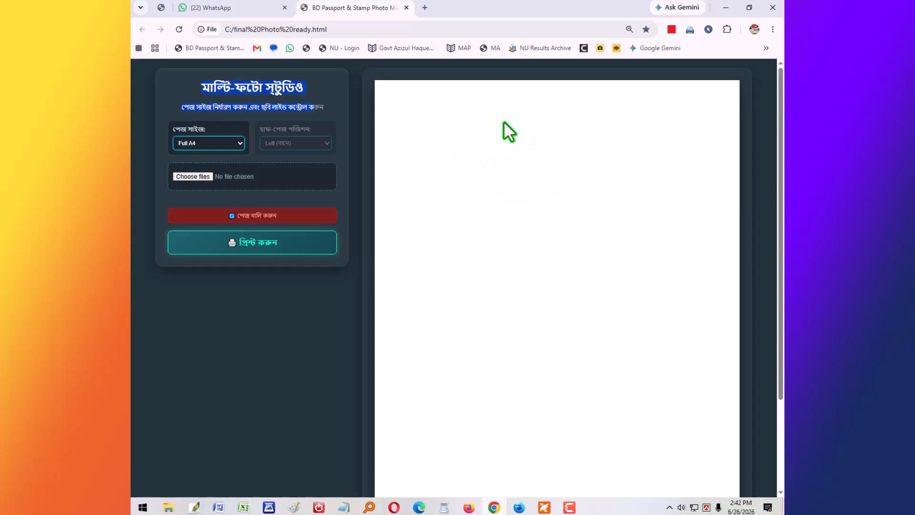
# - Load the images a.jpg, img20260625_10573082.jpg and img20260625_11474863.jpg together into the photo sheet
pyautogui.click(208, 176)
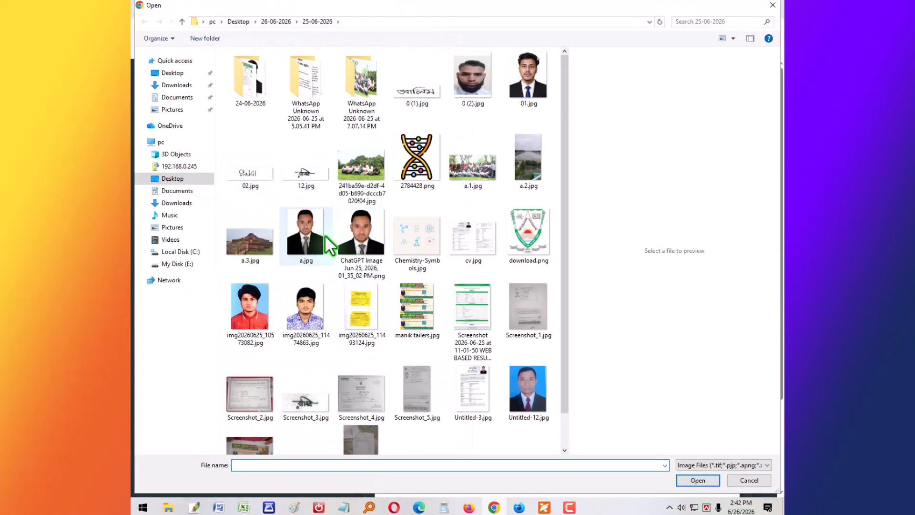
pyautogui.click(307, 247)
pyautogui.keyDown('ctrl'); pyautogui.click(255, 297); pyautogui.keyUp('ctrl')
pyautogui.keyDown('ctrl'); pyautogui.click(296, 317); pyautogui.keyUp('ctrl')
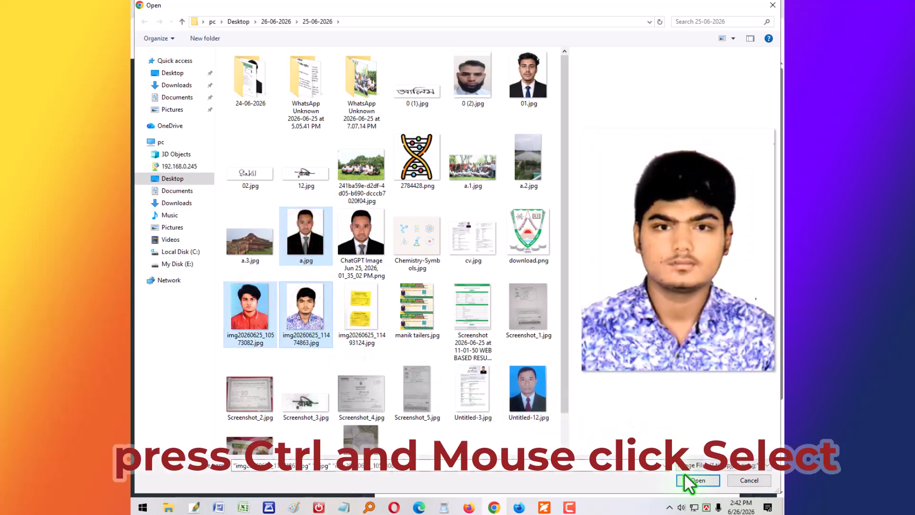
pyautogui.click(685, 475)
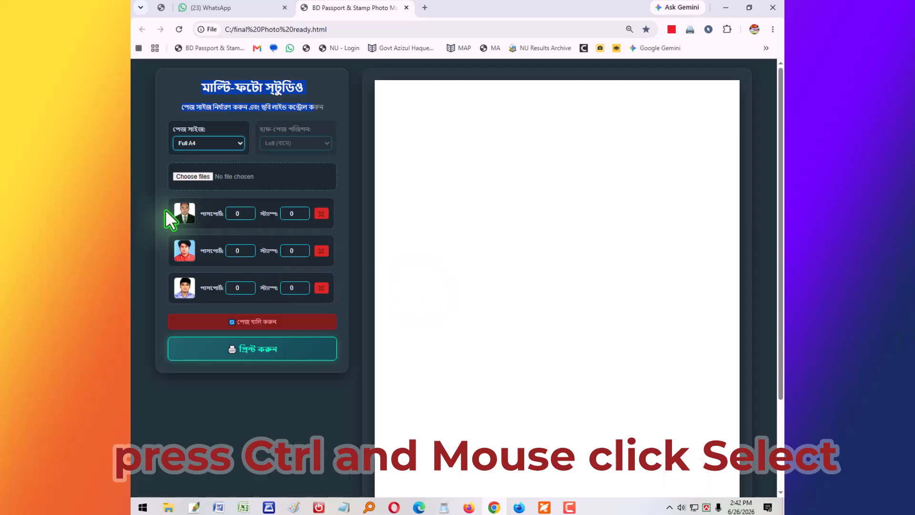
# - Try different passport-size copy counts for the first photo, starting at 4 and ending at 7
pyautogui.click(238, 213)
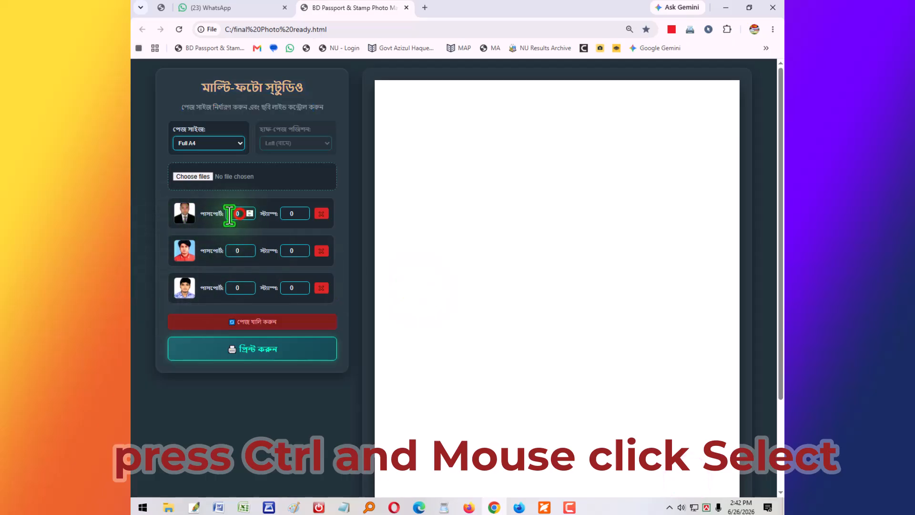
pyautogui.write('4')
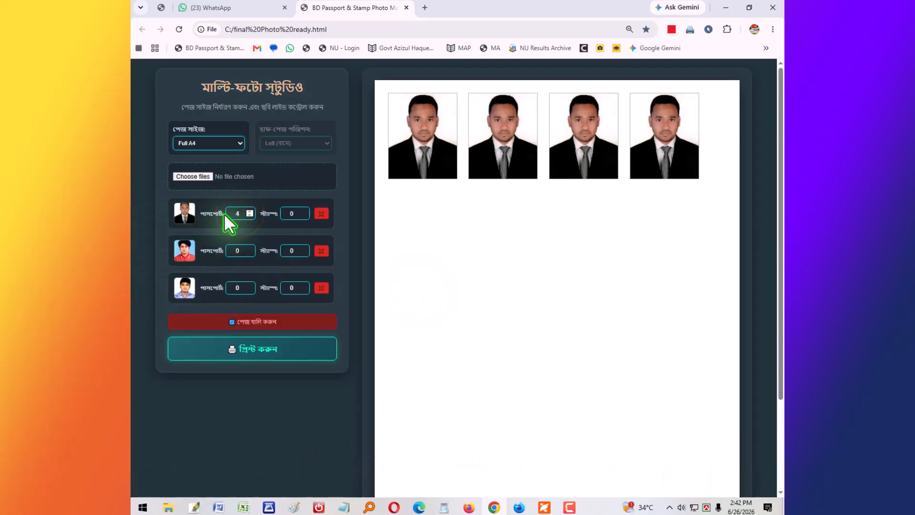
pyautogui.press('Down')
pyautogui.press('Up')
pyautogui.press('Up')
pyautogui.press('Up')
pyautogui.press('Up')
pyautogui.press('Up')
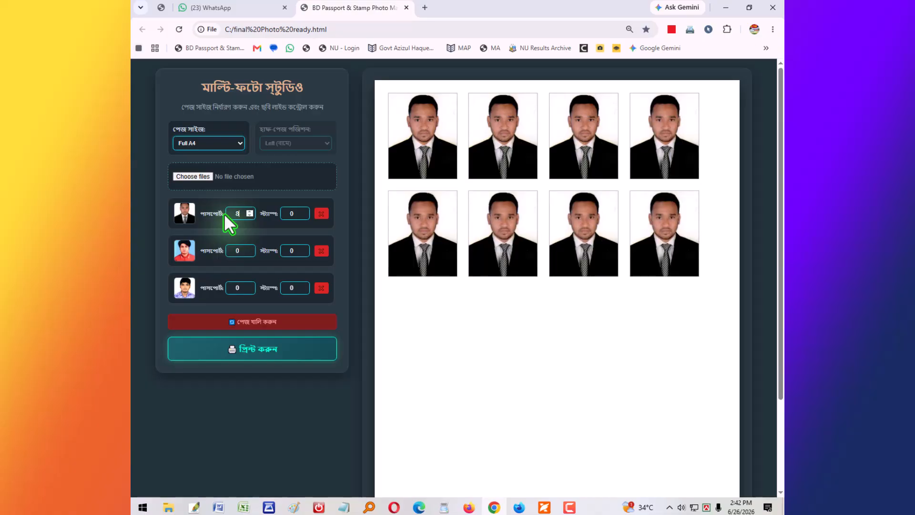
pyautogui.press('Down')
pyautogui.press('Down')
pyautogui.press('Up')
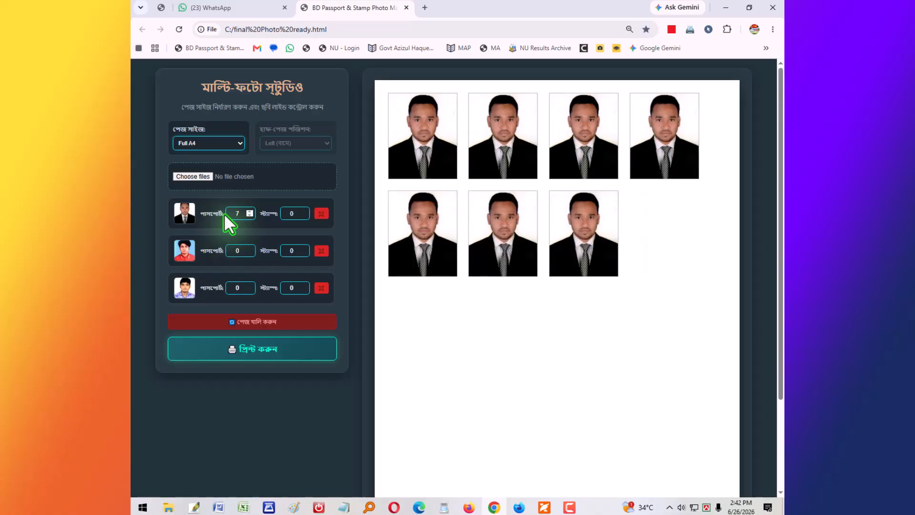
# - Set the number of stamp-size copies of the first photo to 4
pyautogui.press('Tab')
pyautogui.press('Up')
pyautogui.press('Up')
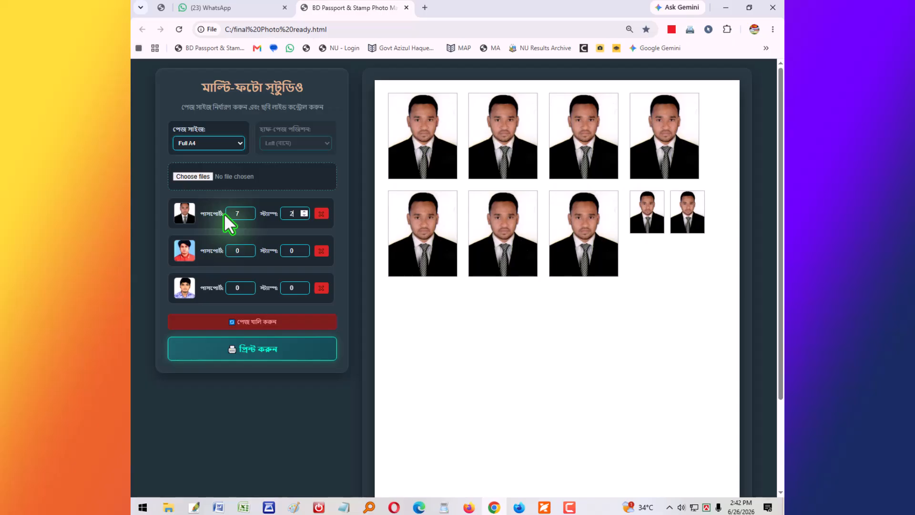
pyautogui.press('Up')
pyautogui.press('Up')
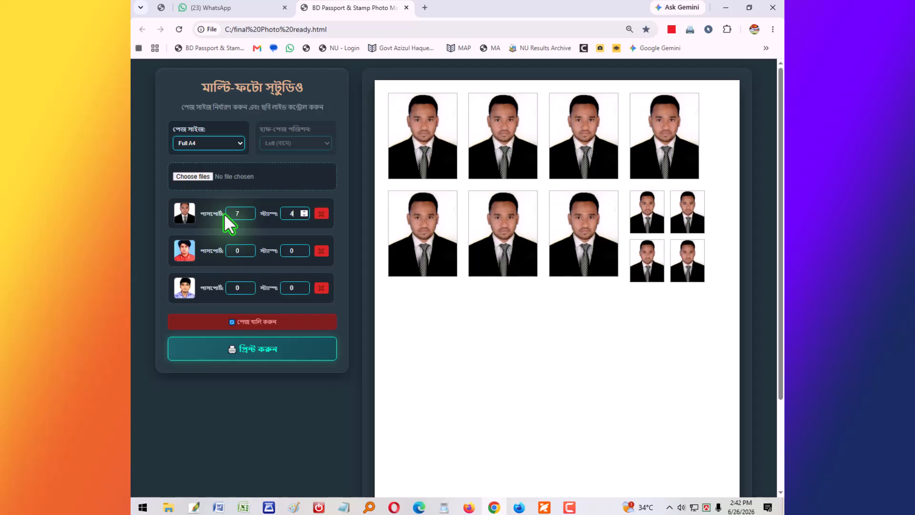
# - Set the number of passport-size copies of the first photo to 3
pyautogui.hotkey('shift', 'Tab')
pyautogui.write('4')
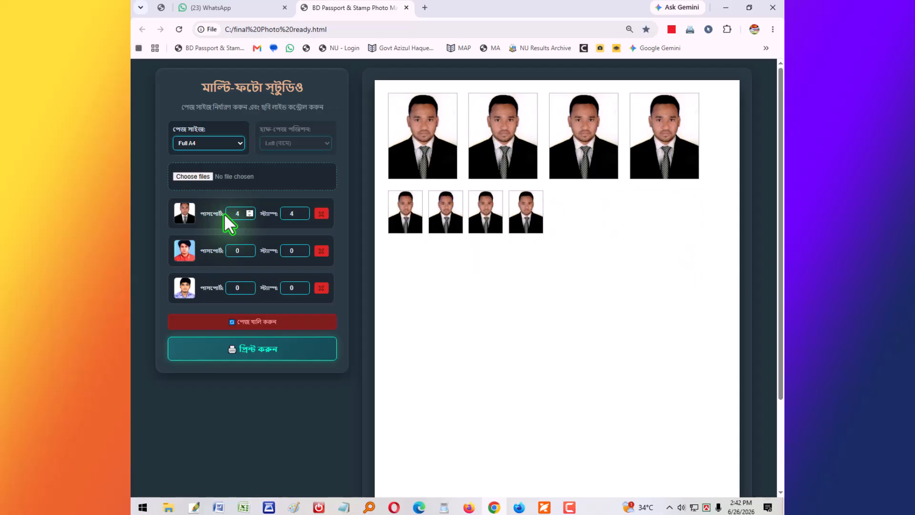
pyautogui.press('Down')
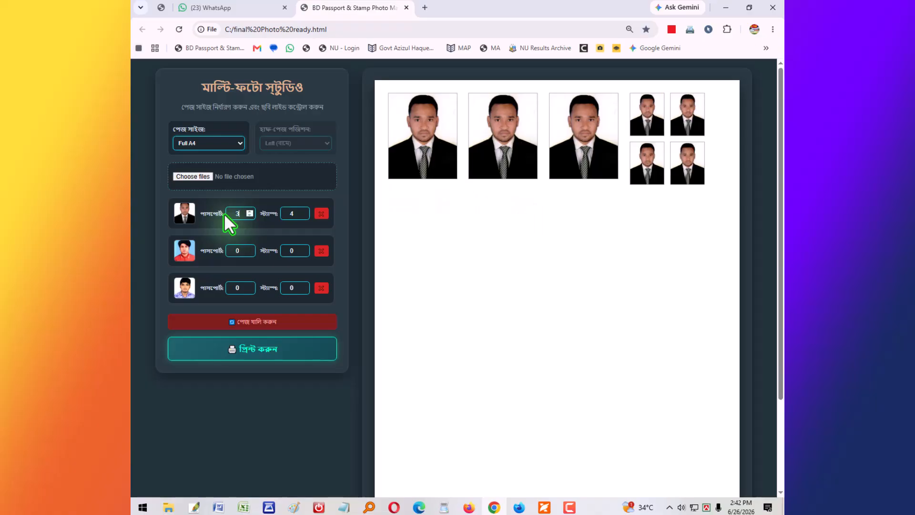
# - Try stamp-size copy counts for the first photo from 8 up to 12, ending back at 4
pyautogui.press('Tab')
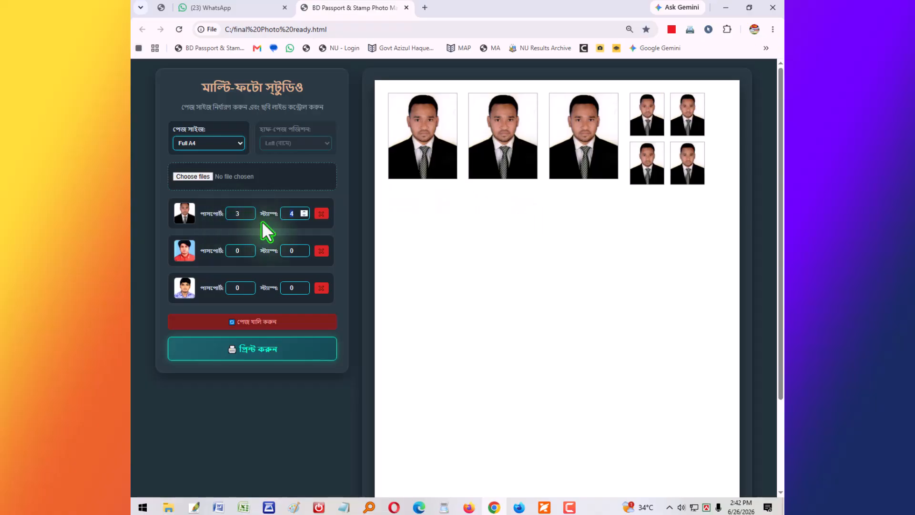
pyautogui.write('8')
pyautogui.press('Up')
pyautogui.press('Up')
pyautogui.press('Up')
pyautogui.press('Up')
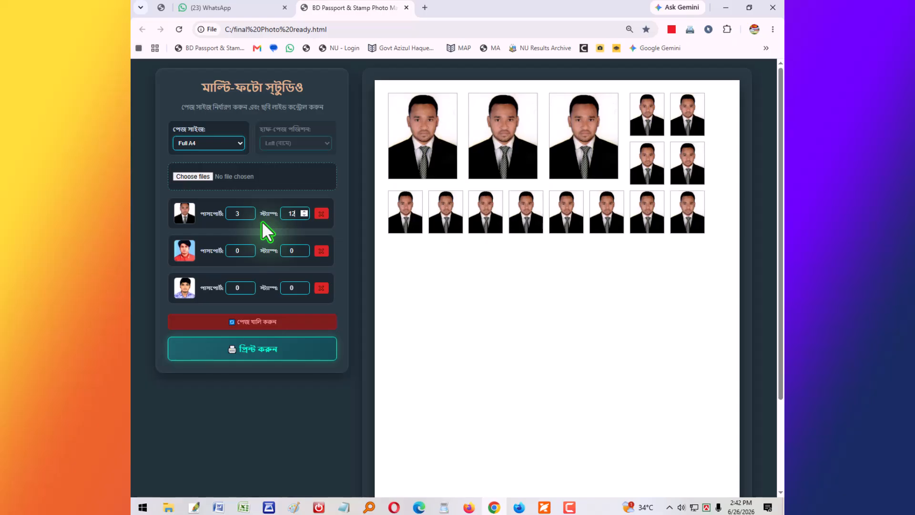
pyautogui.press('Down')
pyautogui.press('Down')
pyautogui.press('Down')
pyautogui.press('Up')
pyautogui.press('Up')
pyautogui.press('Up')
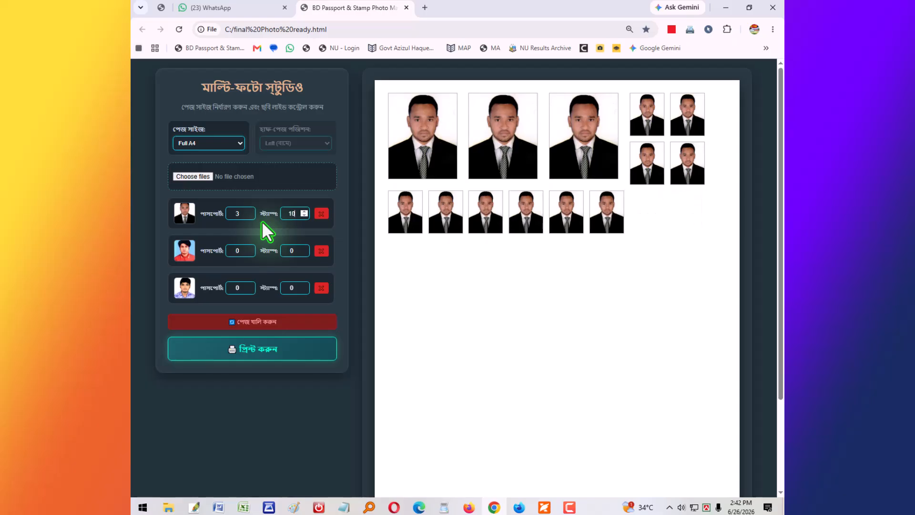
pyautogui.press('Down')
pyautogui.press('Down')
pyautogui.press('Down')
pyautogui.press('Down')
pyautogui.press('Up')
pyautogui.press('Down')
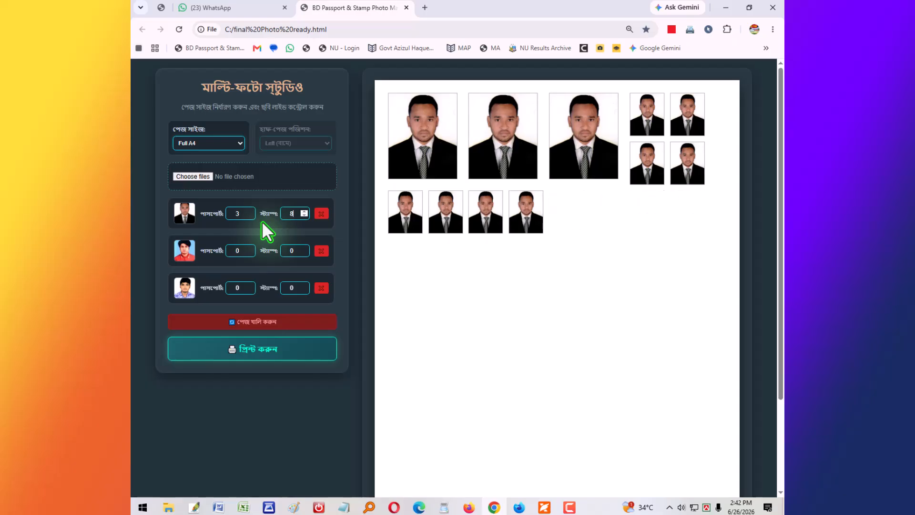
pyautogui.press('Down')
pyautogui.press('Down')
pyautogui.press('Down')
pyautogui.press('Up')
pyautogui.press('Up')
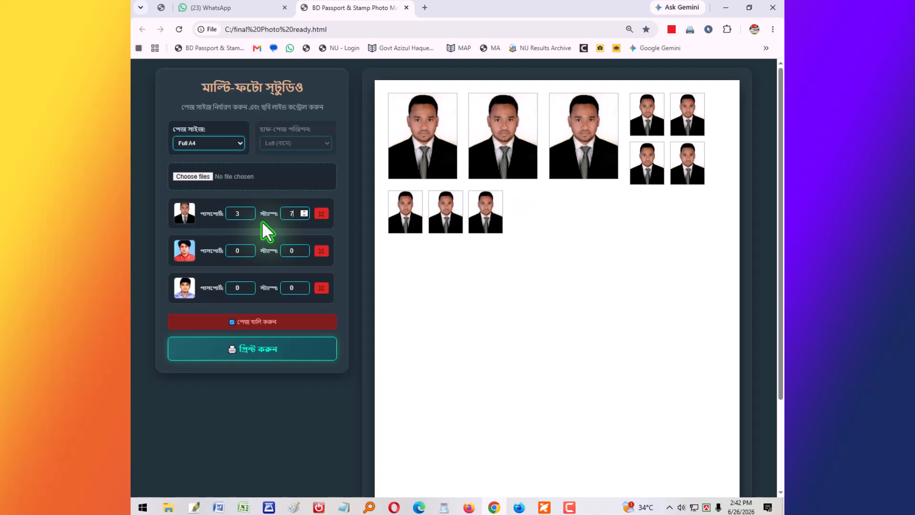
pyautogui.press('Up')
pyautogui.press('Up')
pyautogui.press('Up')
pyautogui.press('Down')
pyautogui.press('Up')
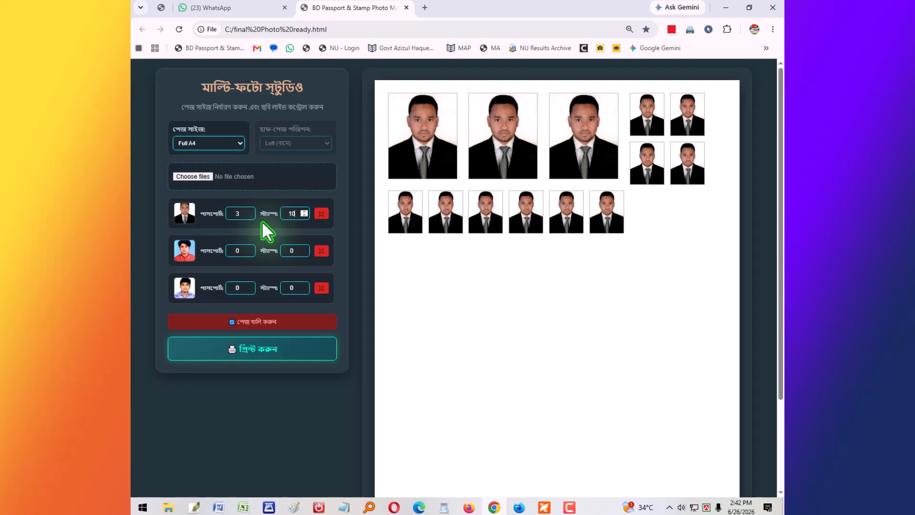
pyautogui.press('Down')
pyautogui.press('Up')
pyautogui.press('Up')
pyautogui.press('Down')
pyautogui.press('Down')
pyautogui.press('Down')
pyautogui.press('Up')
pyautogui.press('Up')
pyautogui.press('Down')
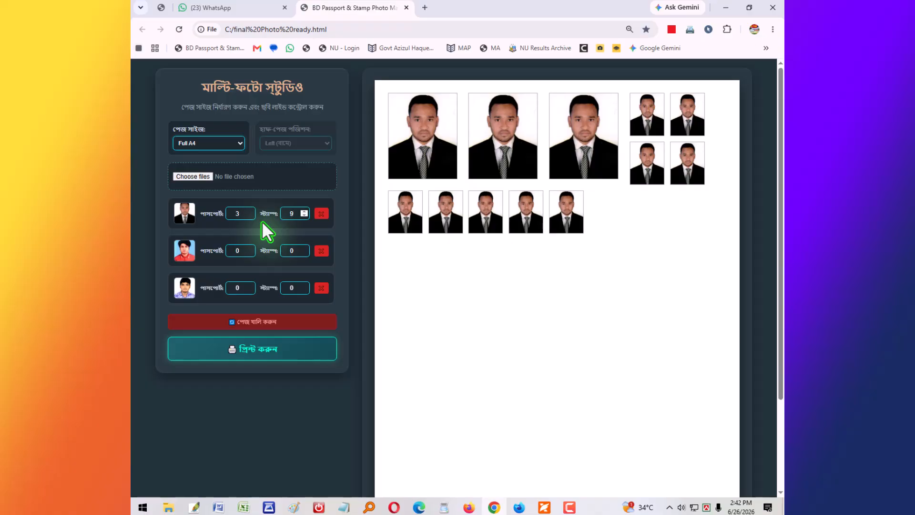
pyautogui.press('Up')
pyautogui.press('Down')
pyautogui.press('Down')
pyautogui.press('Down')
pyautogui.press('Down')
pyautogui.press('Down')
pyautogui.press('Down')
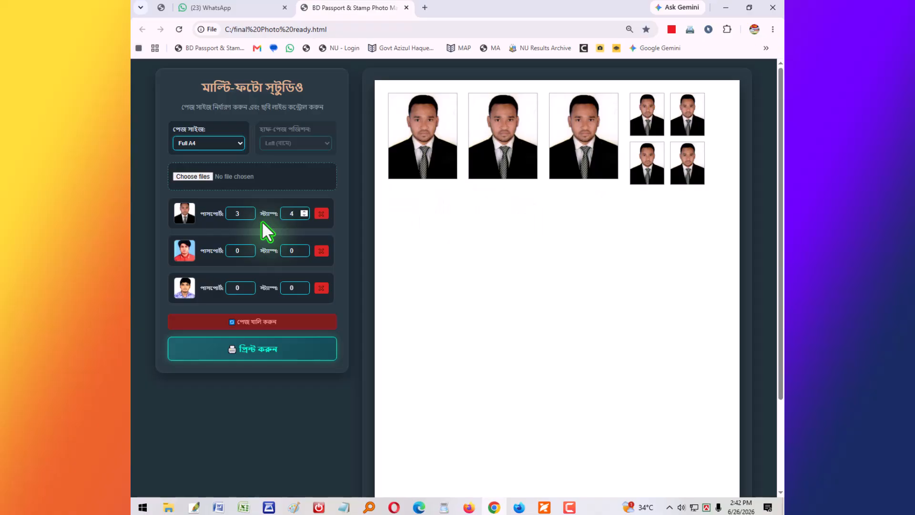
# - Set the number of passport-size copies of the second photo, the man in the red shirt, to 2
pyautogui.press('Tab')
pyautogui.press('Tab')
pyautogui.press('Up')
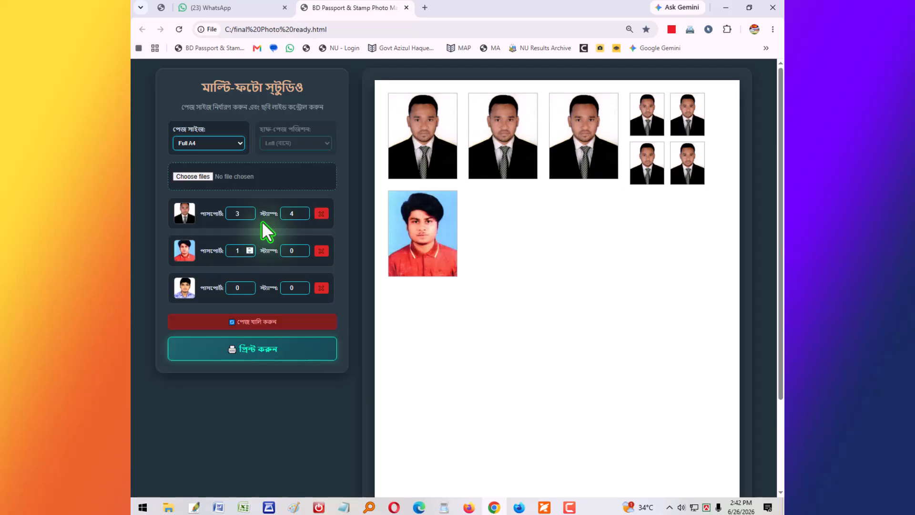
pyautogui.press('BackSpace')
pyautogui.write('4')
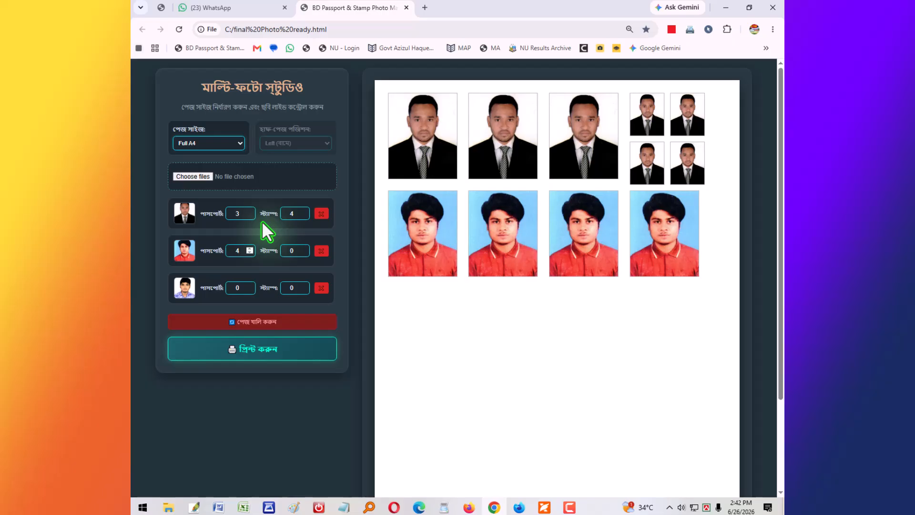
pyautogui.press('Down')
pyautogui.press('Down')
pyautogui.press('Down')
pyautogui.press('Up')
# - Set the number of stamp-size copies of the second photo to 8
pyautogui.press('Tab')
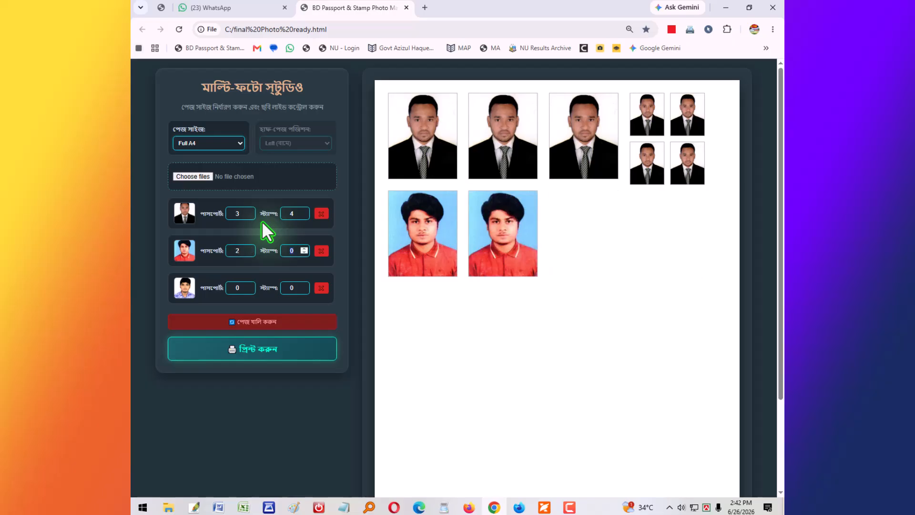
pyautogui.press('Up')
pyautogui.press('Up')
pyautogui.press('Up')
pyautogui.press('Up')
pyautogui.press('Up')
pyautogui.press('Up')
pyautogui.press('Up')
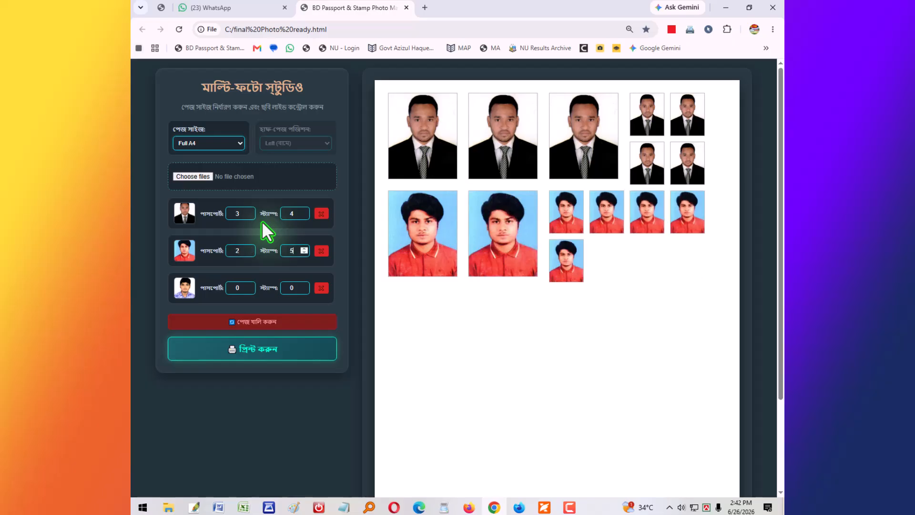
pyautogui.press('Up')
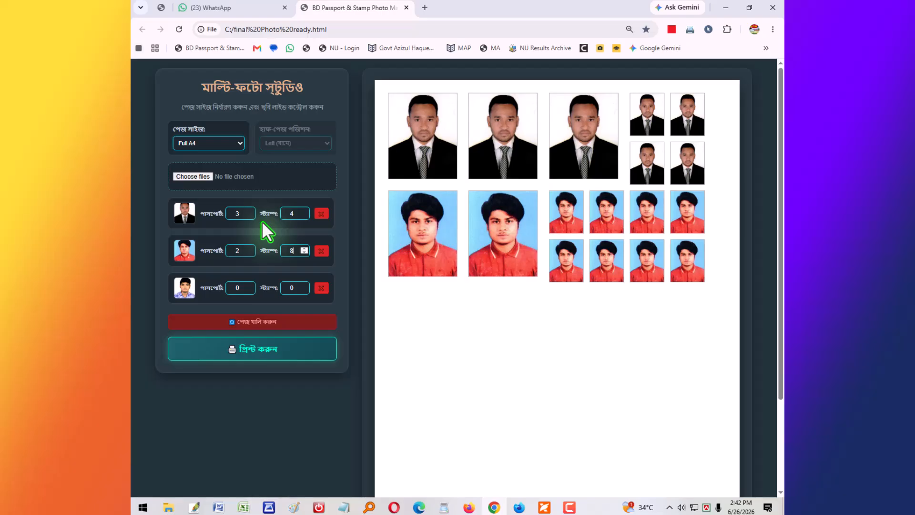
# - Set the number of passport-size copies of the third photo to 4
pyautogui.press('Tab')
pyautogui.press('Tab')
pyautogui.write('4')
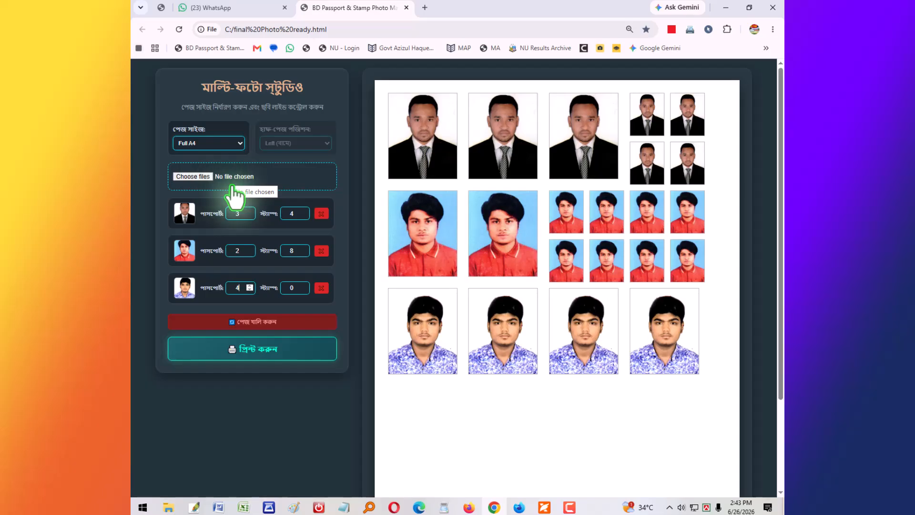
# - Change the page size of the photo sheet to Half A4
pyautogui.click(219, 144)
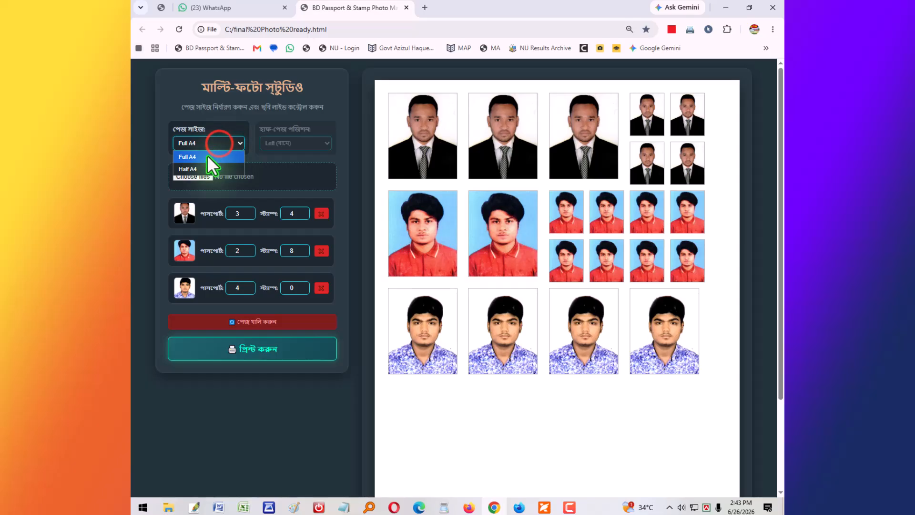
pyautogui.click(200, 168)
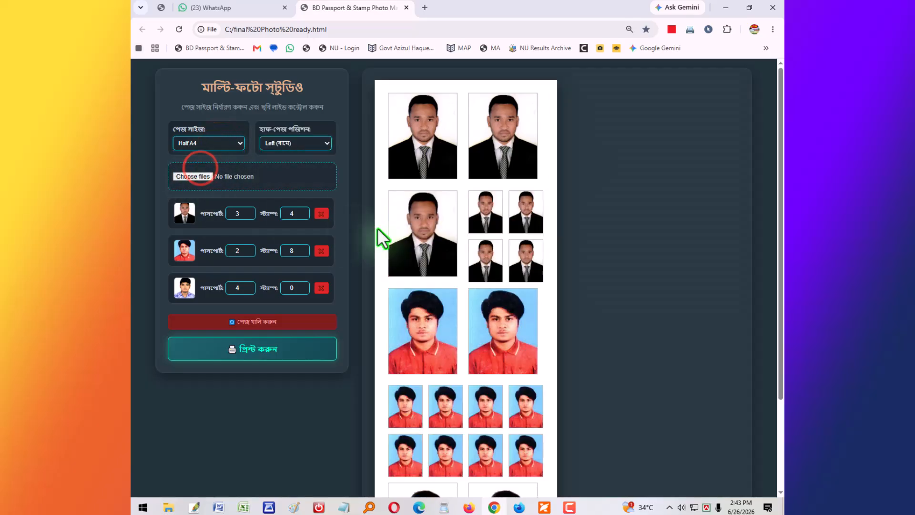
# - Check the left-positioned half A4 photo layout in the print preview and close it without printing
pyautogui.scroll(-2, 524, 158)
pyautogui.scroll(2, 518, 161)
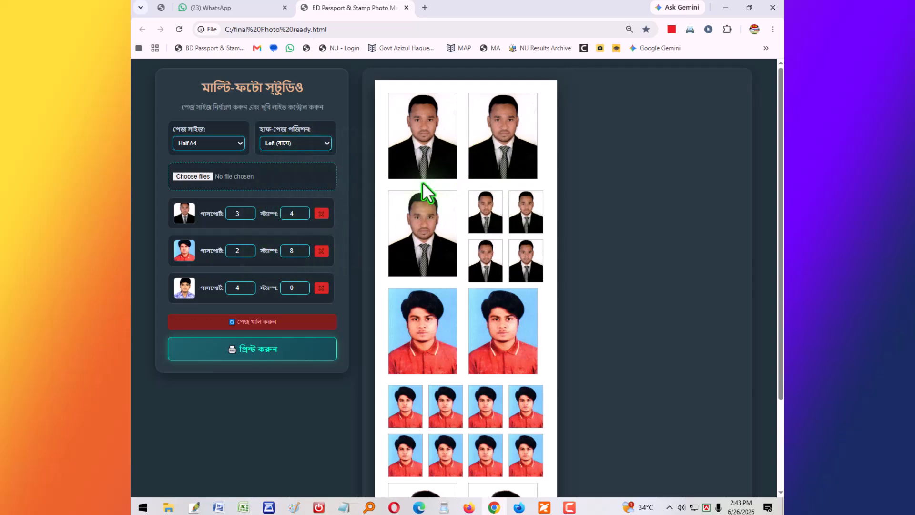
pyautogui.hotkey('ctrl', 'p')
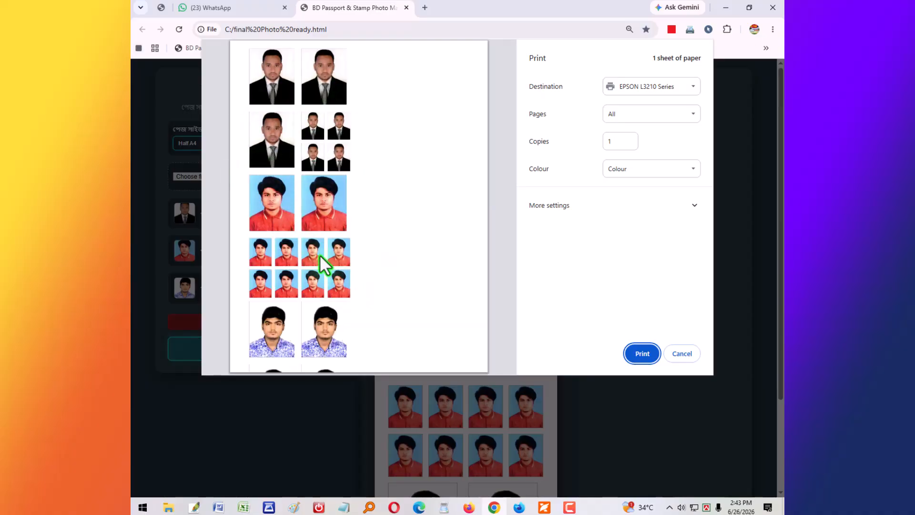
pyautogui.click(684, 355)
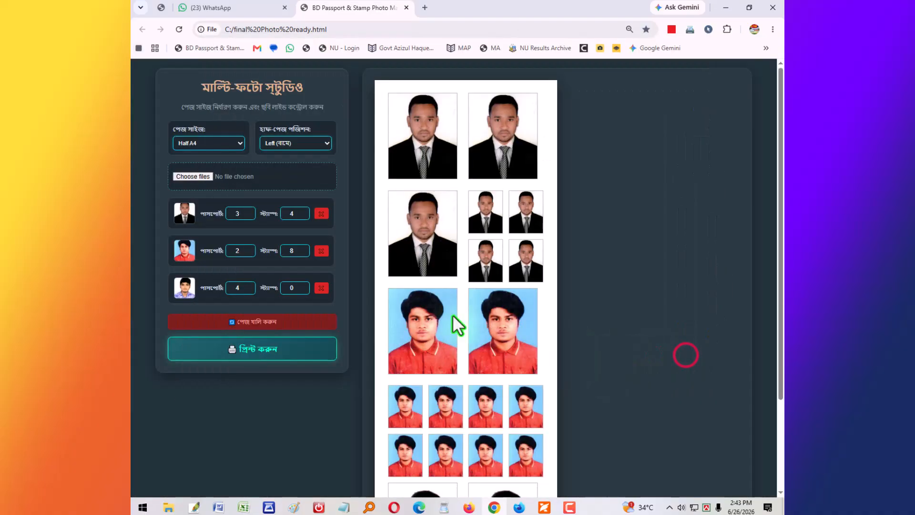
# - Set the half-page position of the photo sheet to Centre
pyautogui.click(285, 143)
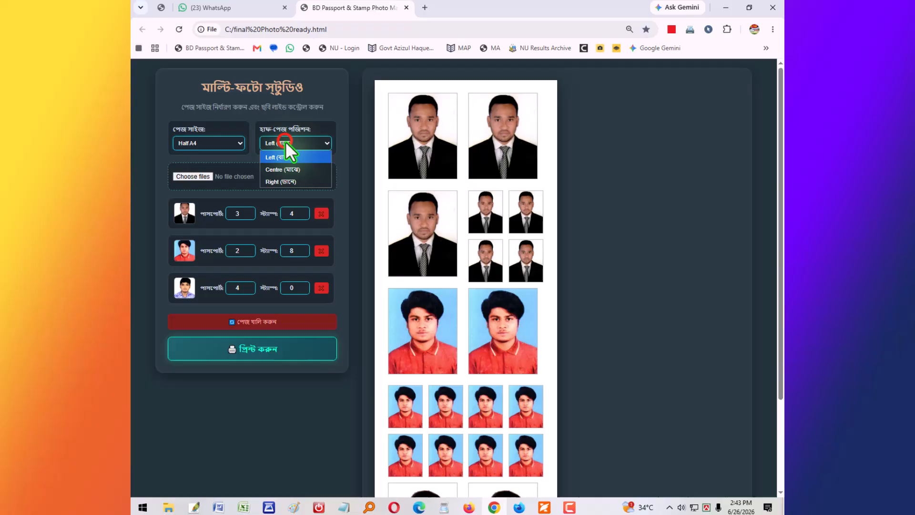
pyautogui.click(293, 170)
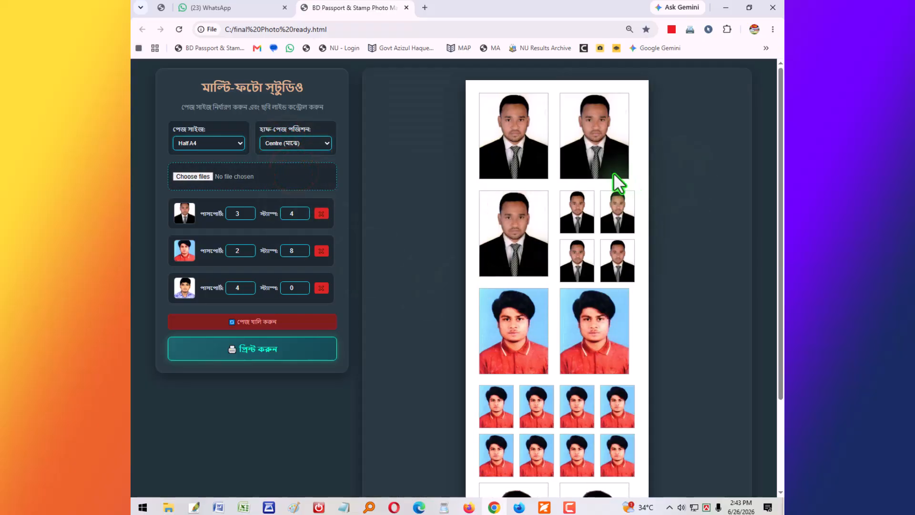
# - Open the print preview of the centred photo sheet and set the paper size to A4 210 x 297 mm
pyautogui.hotkey('ctrl', 'p')
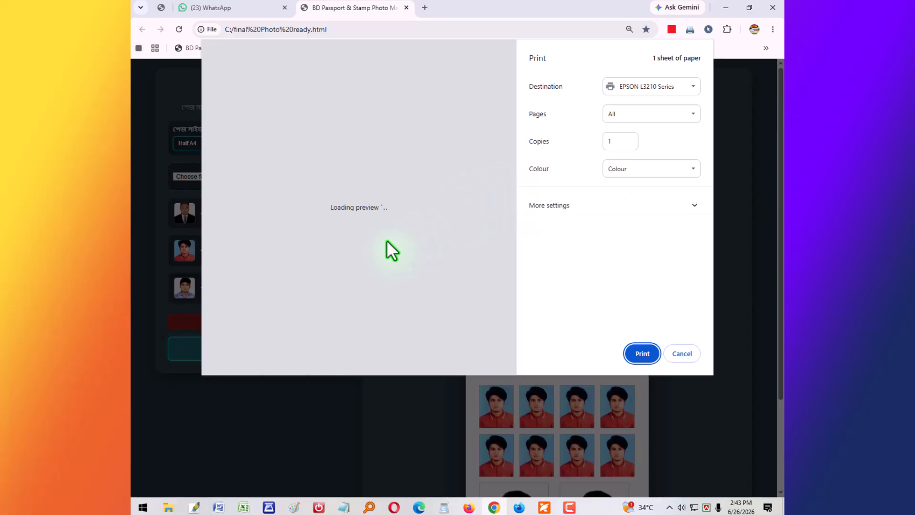
pyautogui.click(601, 210)
pyautogui.scroll(-2, 629, 272)
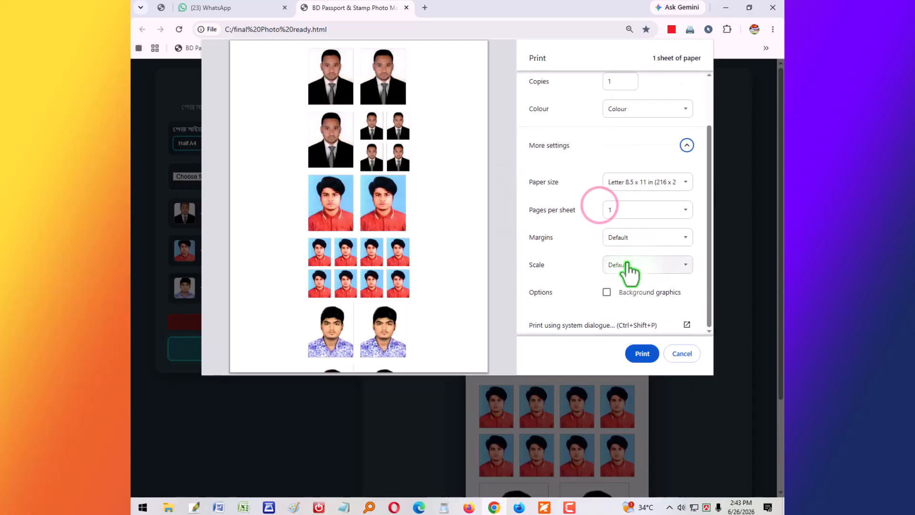
pyautogui.click(637, 187)
pyautogui.click(633, 193)
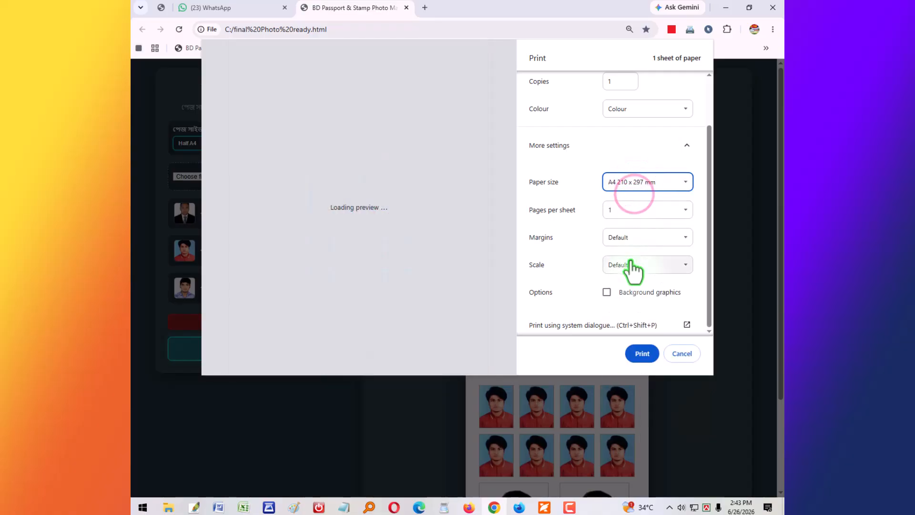
# - Try the custom photo preset in the EPSON L3210 Series preferences through the system print dialogue, leaving without printing
pyautogui.click(628, 323)
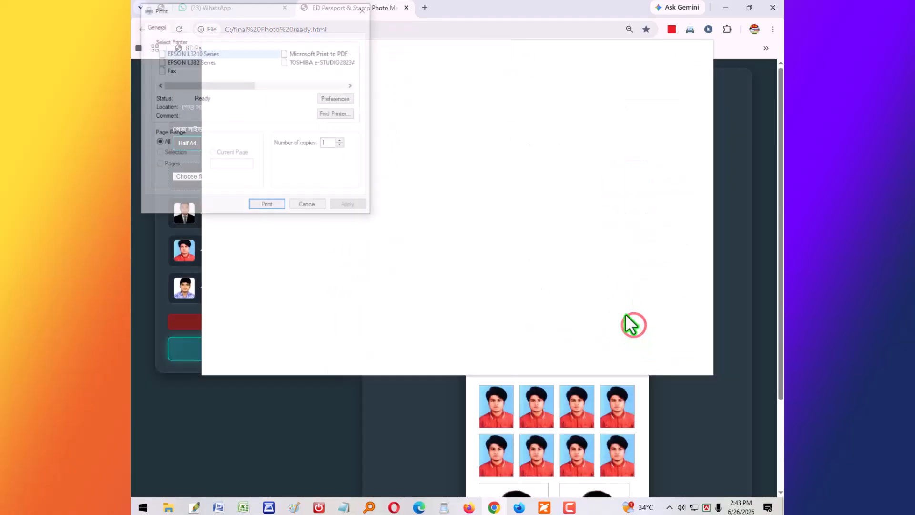
pyautogui.click(344, 100)
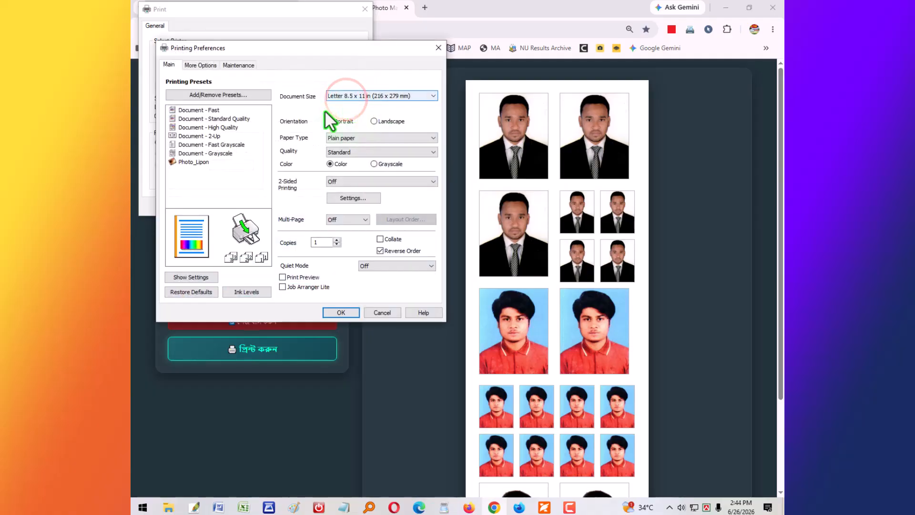
pyautogui.click(196, 161)
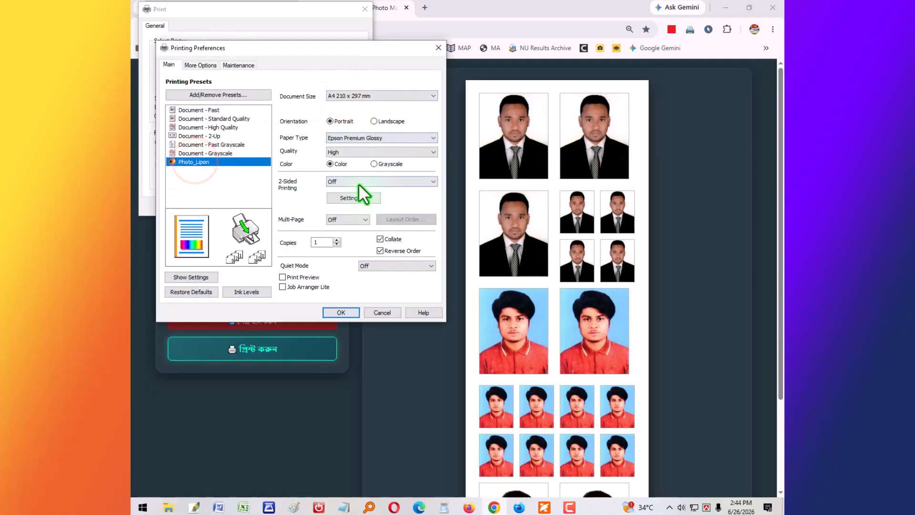
pyautogui.click(438, 48)
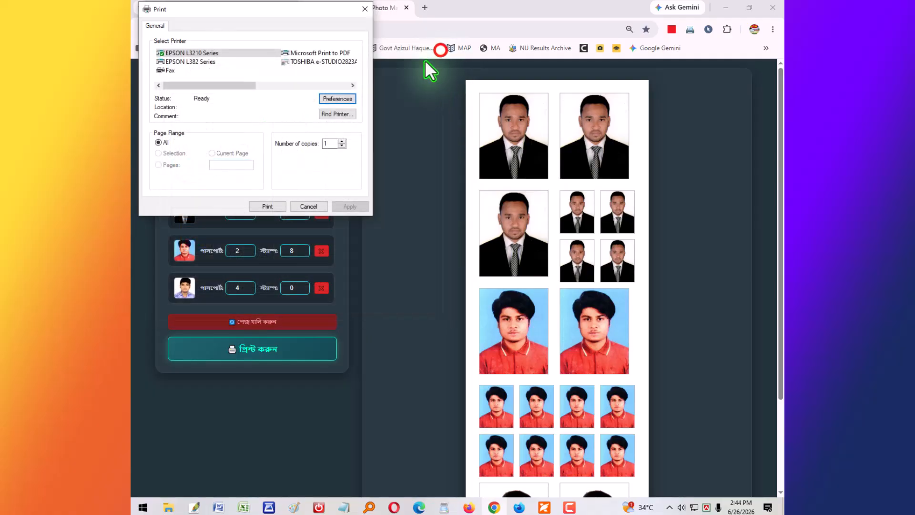
pyautogui.click(365, 7)
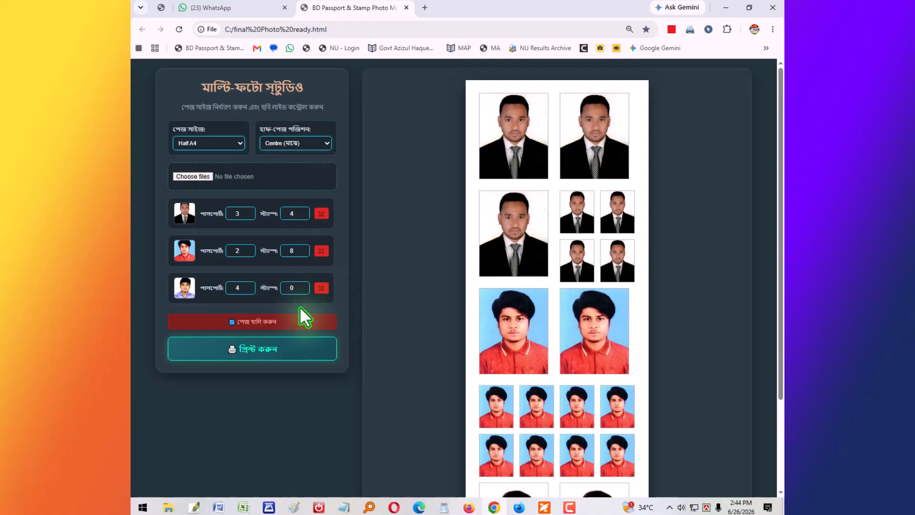
# - Clear all photos from the page
pyautogui.click(286, 322)
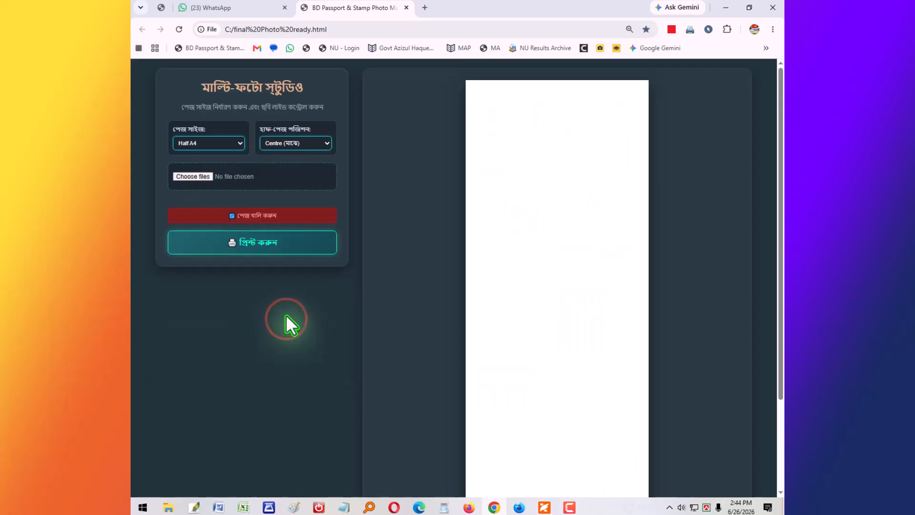